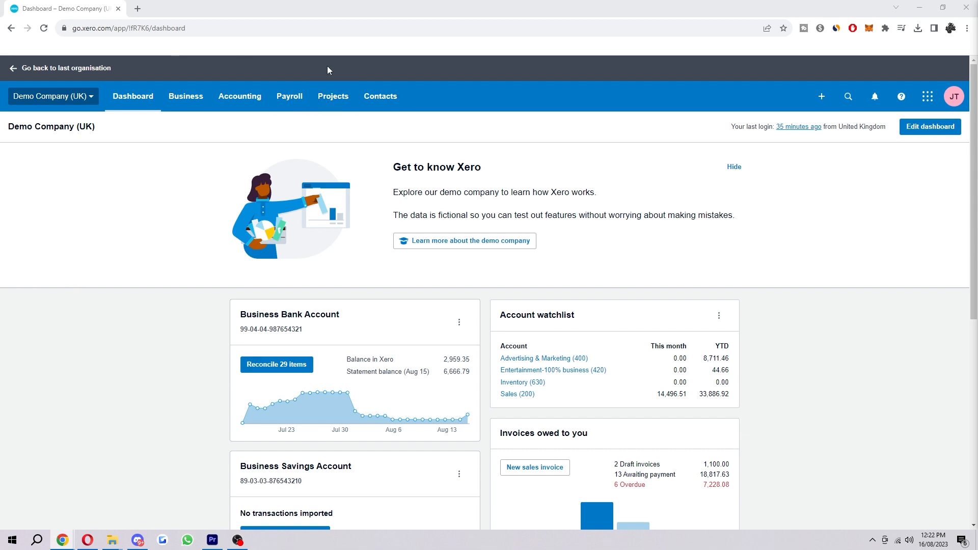
Navigate via Accounting > Bank Accounts to the Business Bank Account's transactions.
left_click(245, 98)
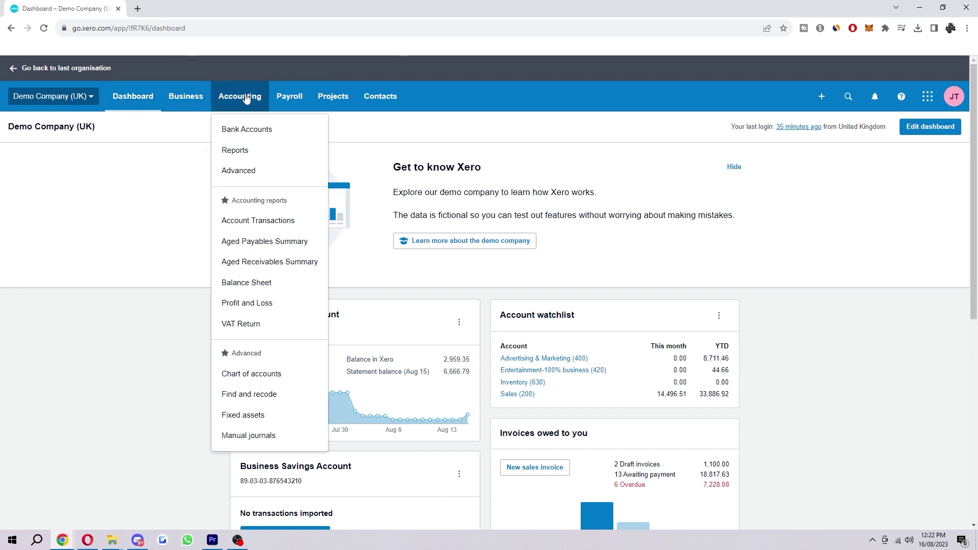
left_click(246, 129)
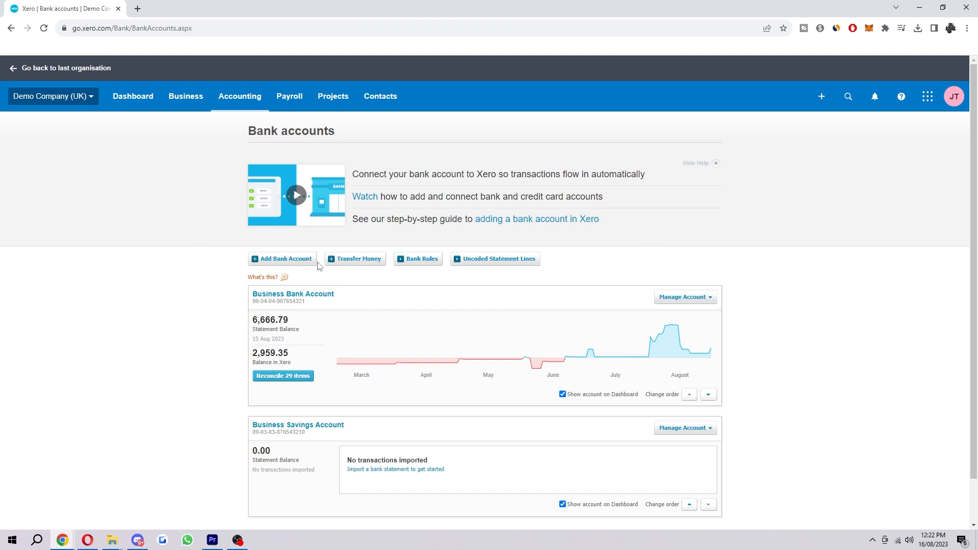
left_click(312, 303)
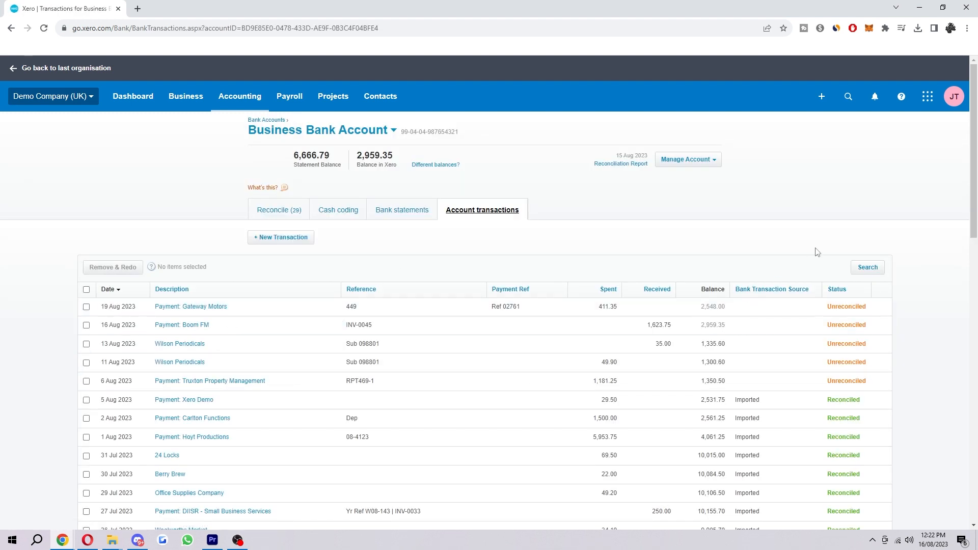
Start a new Spend Money transaction to Espresso 31 with a line at unit price 5.00.
left_click(286, 243)
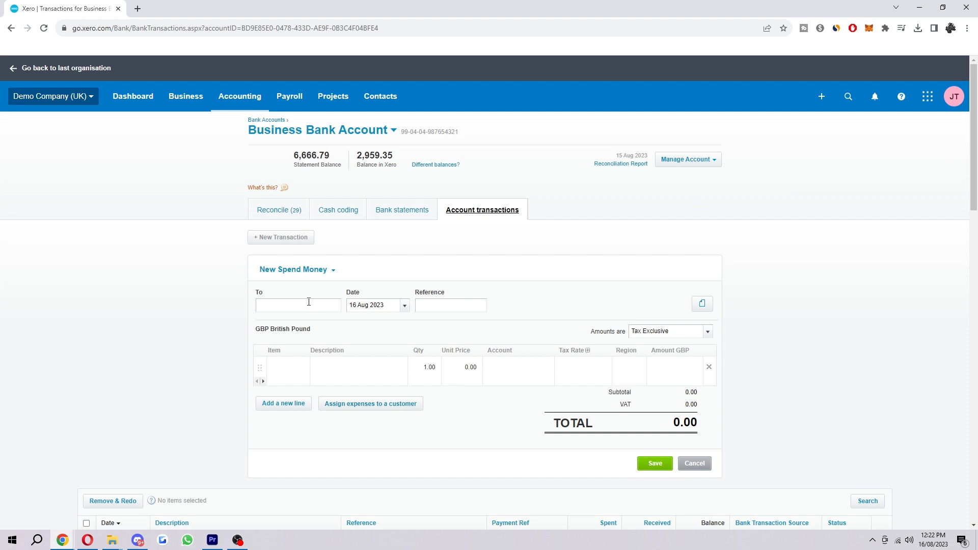
type("E")
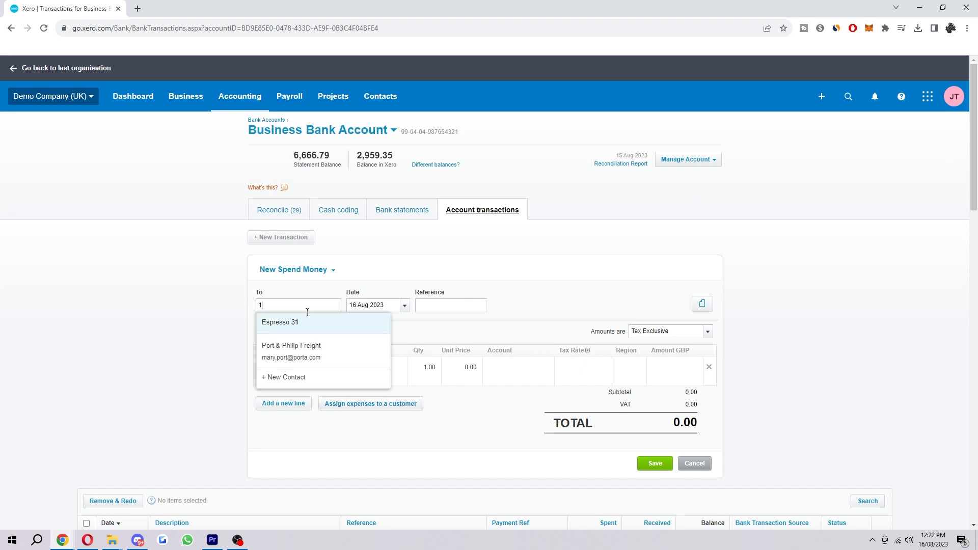
left_click(308, 324)
type("1")
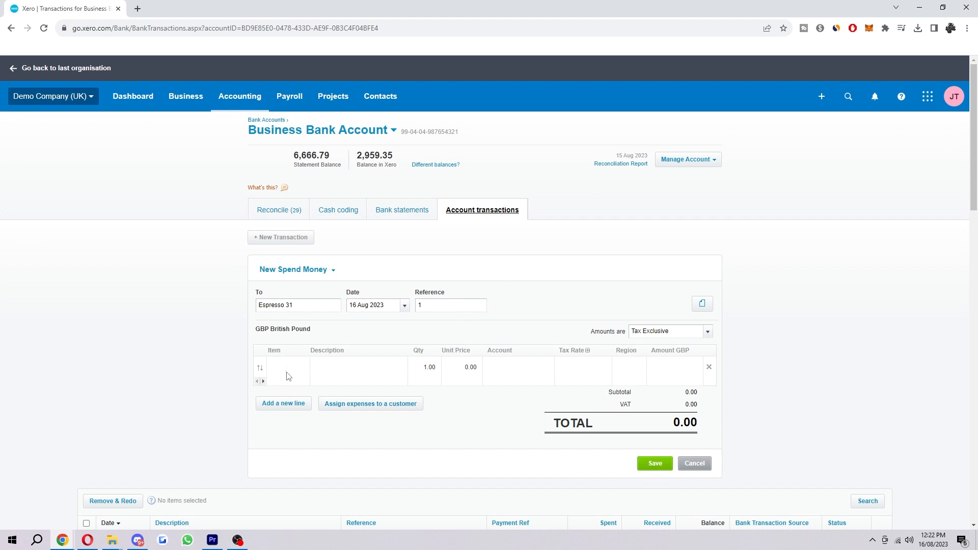
left_click(297, 363)
left_click(470, 367)
type("5")
key("Tab")
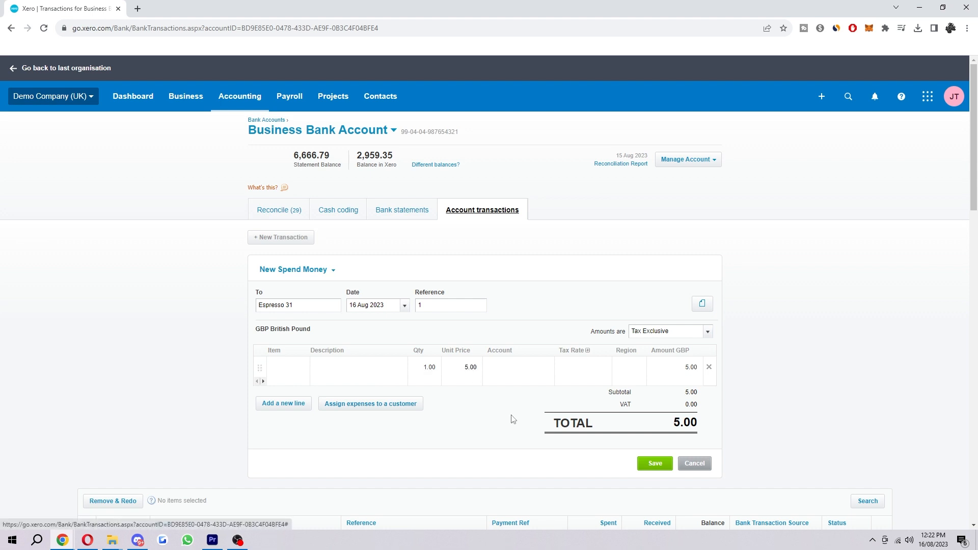
type("1")
Code the line to 412 - Consulting, giving 5.00 plus 20% VAT, total 6.00.
left_click(519, 372)
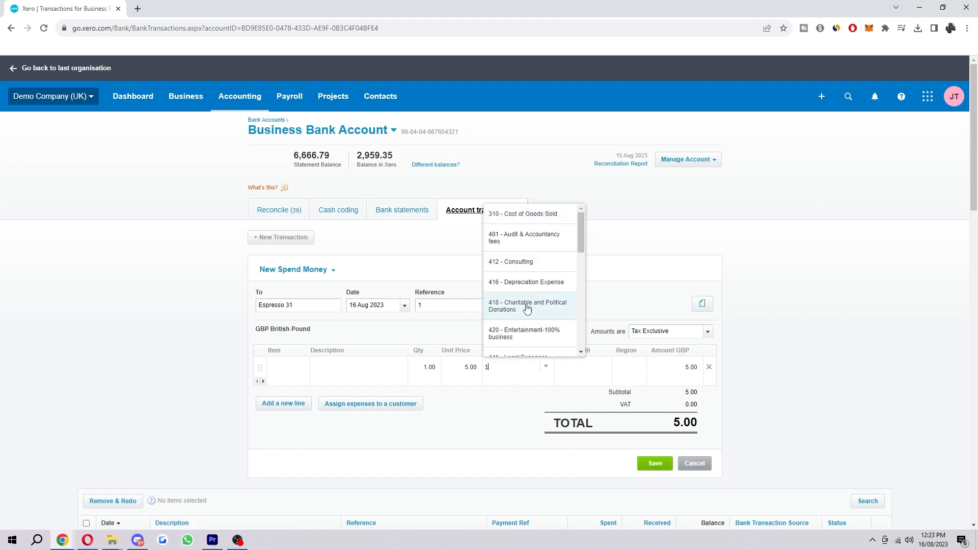
left_click(510, 261)
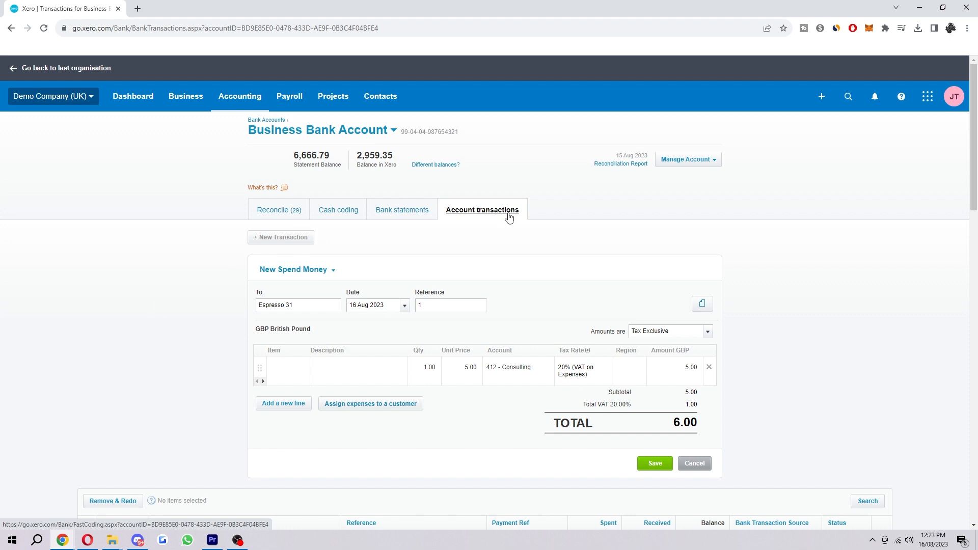
Save the payment and tick the new 6.00 Espresso 31 row in the transaction list.
left_click(655, 464)
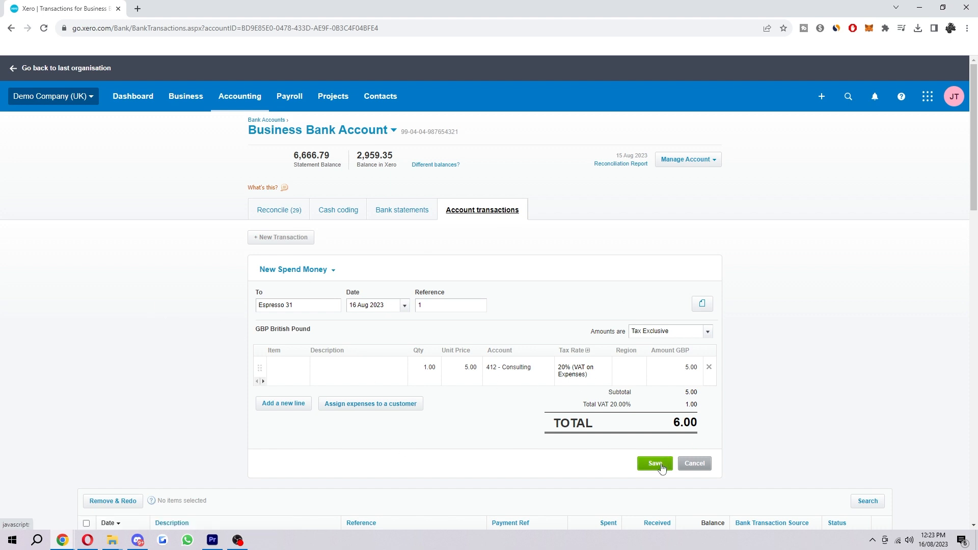
left_click_drag(386, 259, 581, 264)
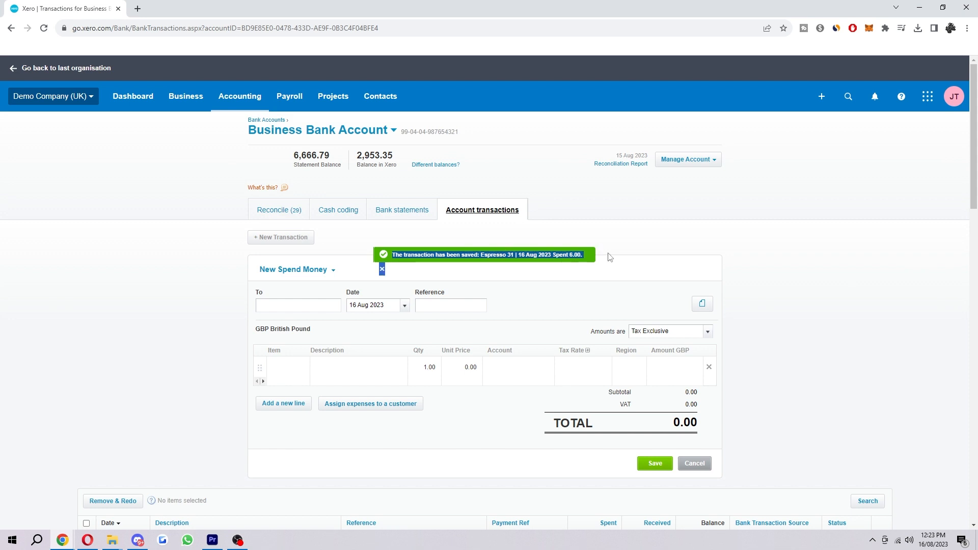
scroll(611, 256, "down", 6)
scroll(535, 298, "up", 1)
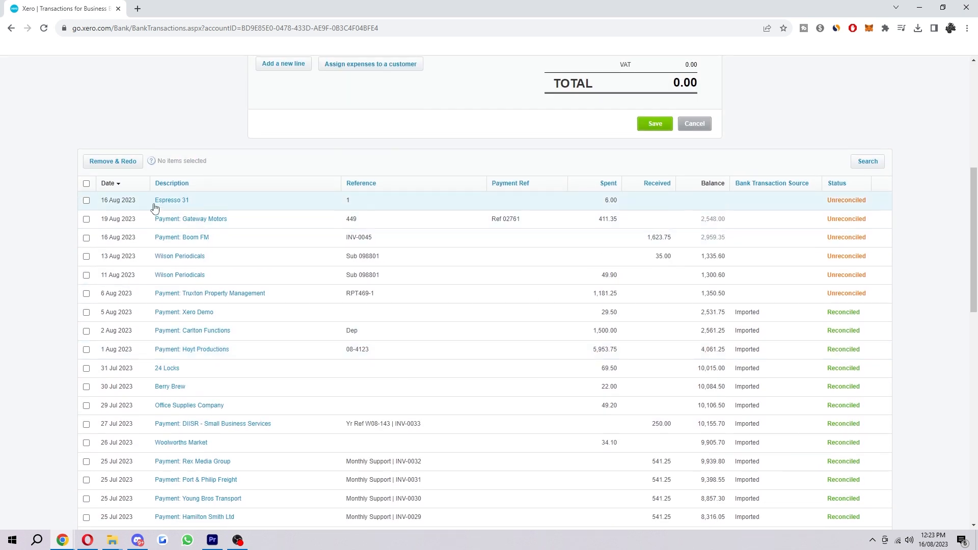
left_click(86, 200)
left_click(86, 200)
left_click(171, 200)
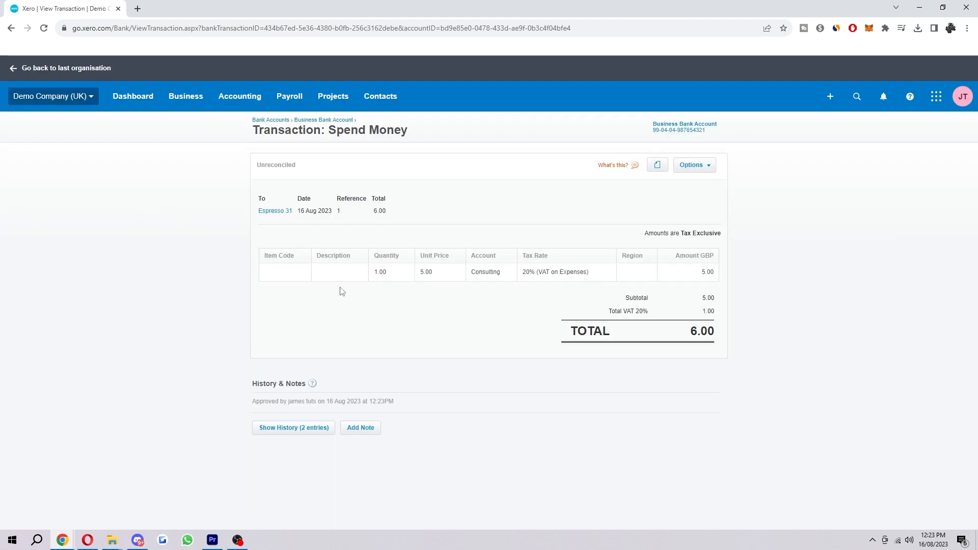
left_click(696, 164)
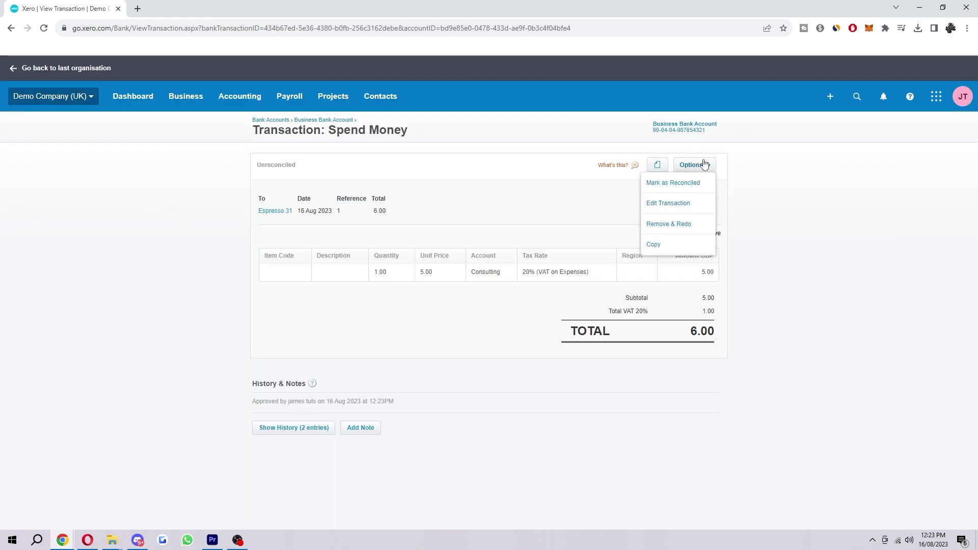
left_click(667, 202)
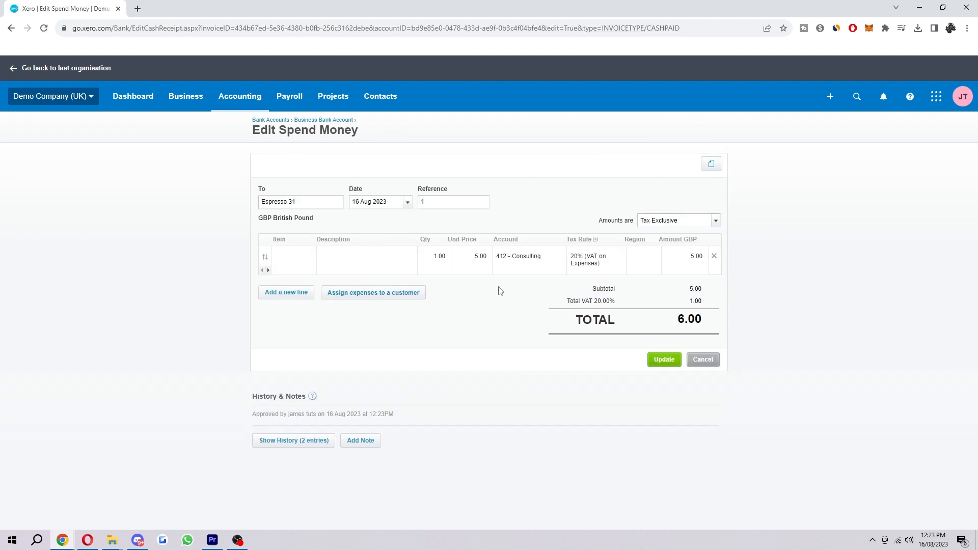
left_click(702, 359)
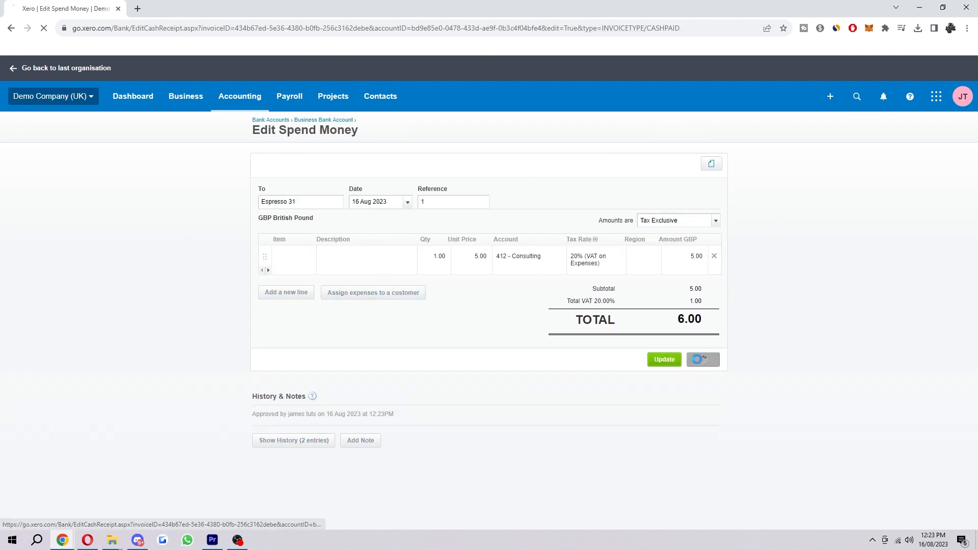